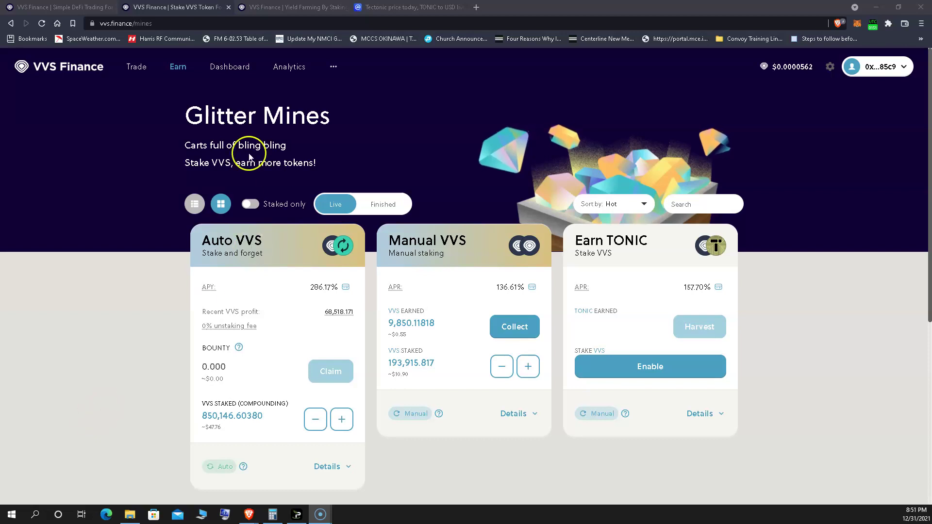
Step: Browse the Earn menu, then highlight and clear the Auto VVS compounding note on Glitter Mines
{"action": "left_click", "coordinate": [178, 66]}
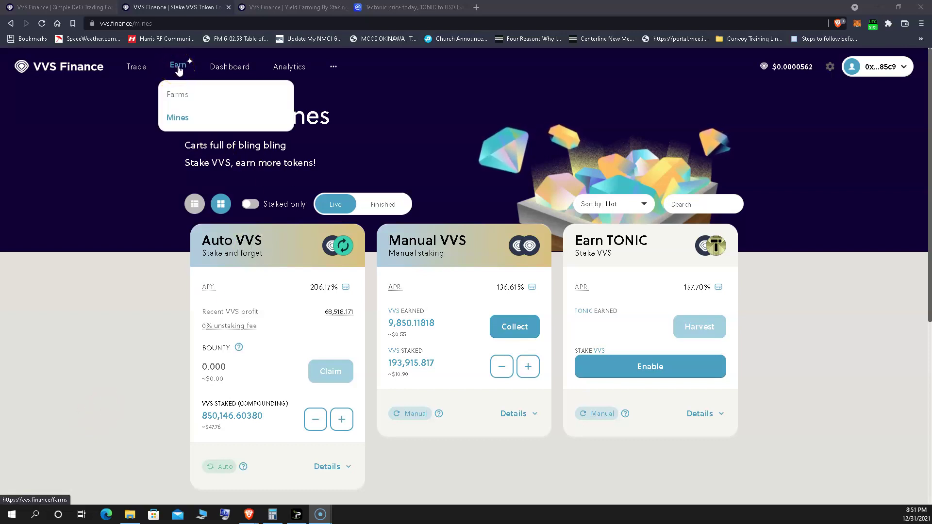
{"action": "left_click", "coordinate": [177, 117]}
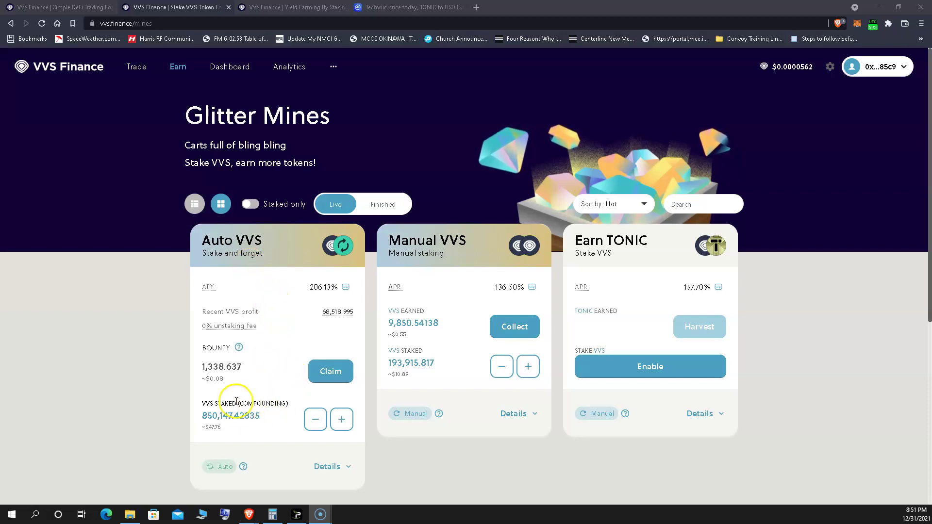
{"action": "left_click_drag", "start_coordinate": [237, 403], "coordinate": [263, 419]}
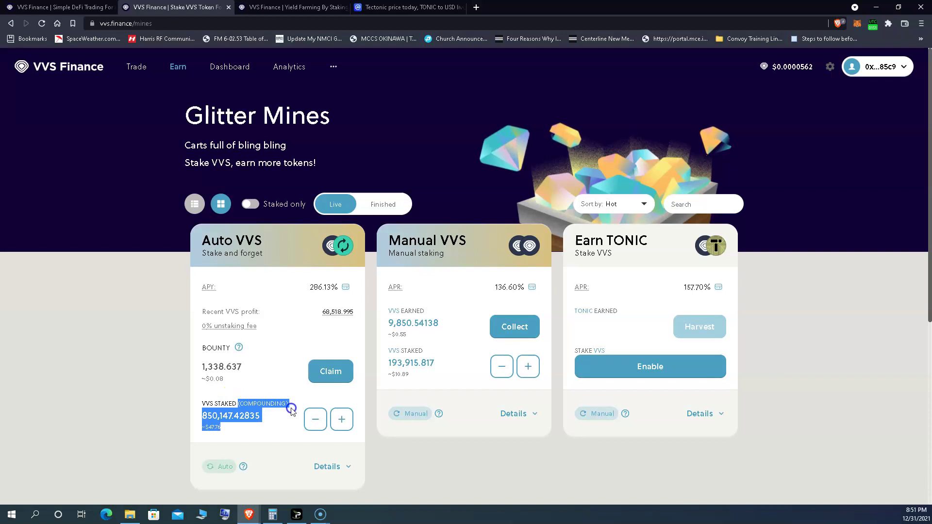
{"action": "left_click", "coordinate": [273, 366]}
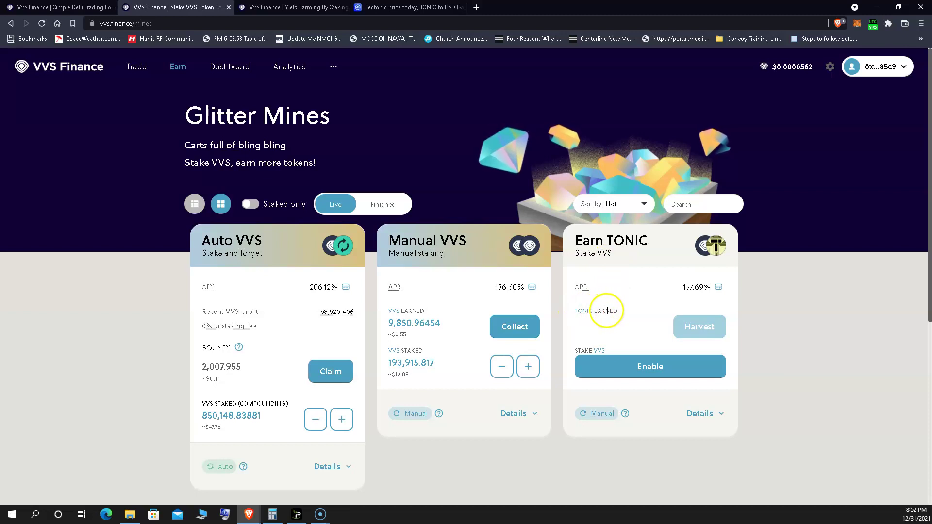
Step: Check the TONIC price statistics on CoinMarketCap, then go back to the Glitter Mines pools
{"action": "left_click", "coordinate": [411, 7]}
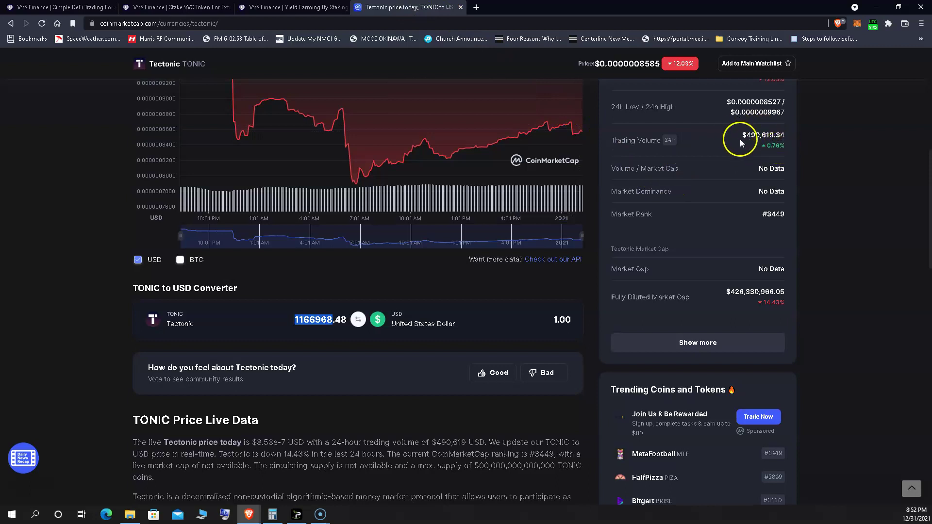
{"action": "scroll", "coordinate": [731, 143], "scroll_direction": "up", "scroll_amount": 2}
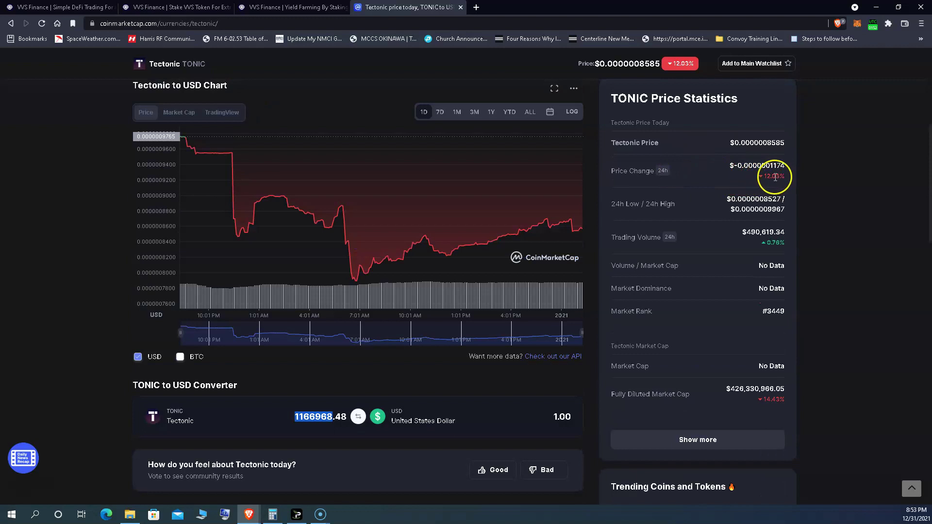
{"action": "left_click", "coordinate": [298, 7]}
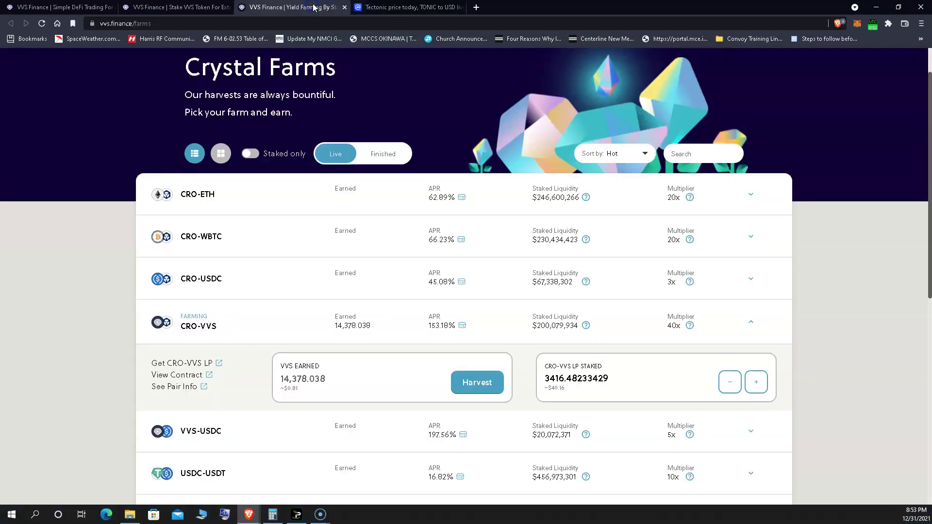
{"action": "left_click", "coordinate": [407, 8]}
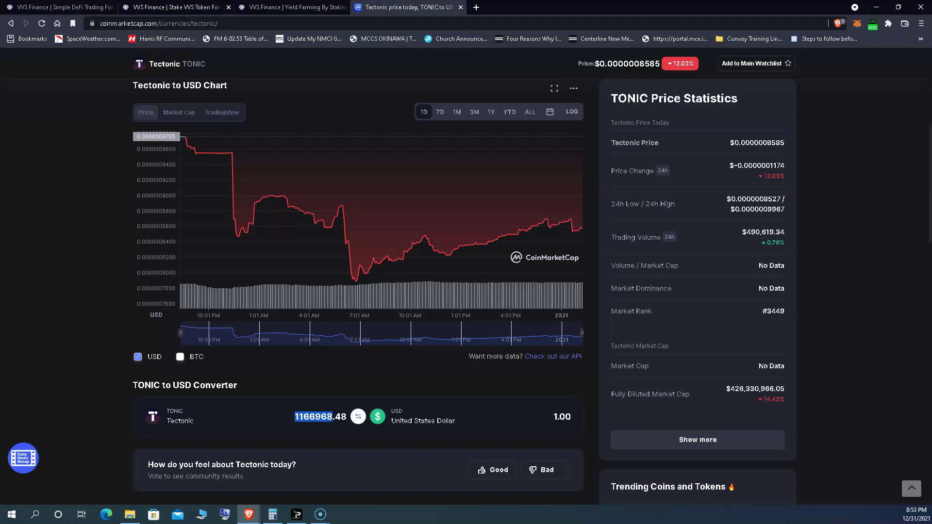
{"action": "left_click", "coordinate": [183, 7]}
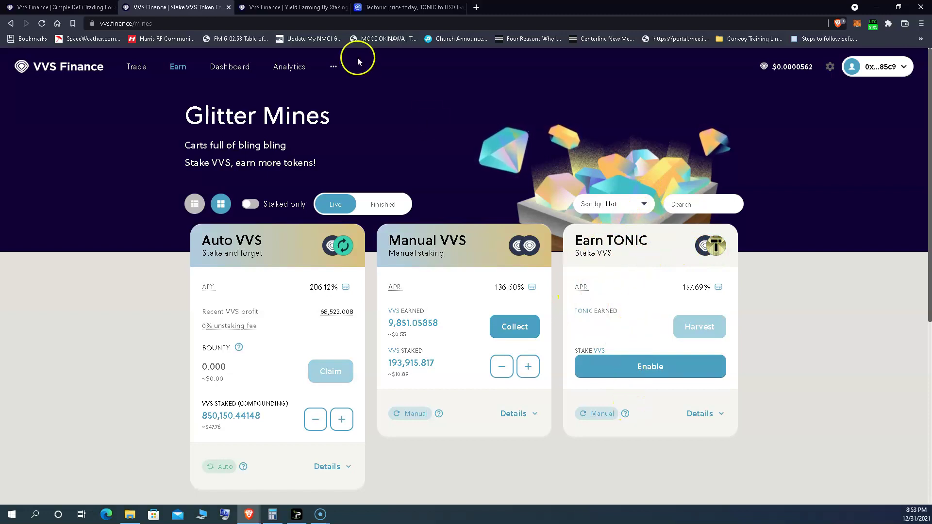
Step: Estimate the TONIC-USDC farm's yearly return on $100 in the ROI calculator: $709.41
{"action": "left_click", "coordinate": [295, 8]}
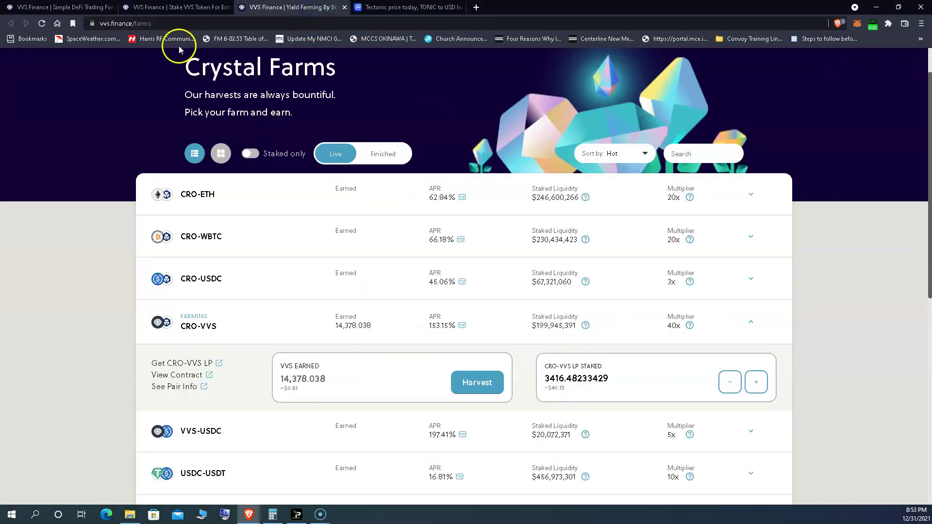
{"action": "scroll", "coordinate": [180, 49], "scroll_direction": "up", "scroll_amount": 2}
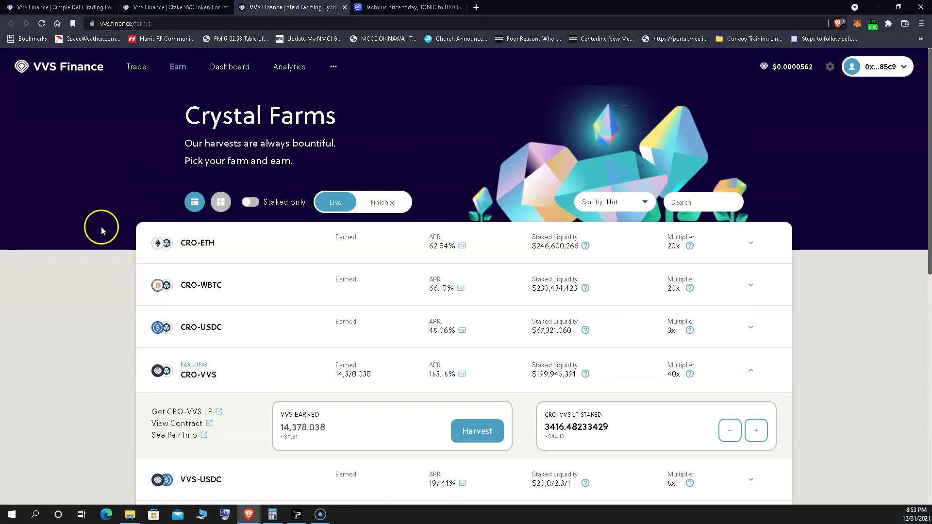
{"action": "scroll", "coordinate": [102, 230], "scroll_direction": "down", "scroll_amount": 10}
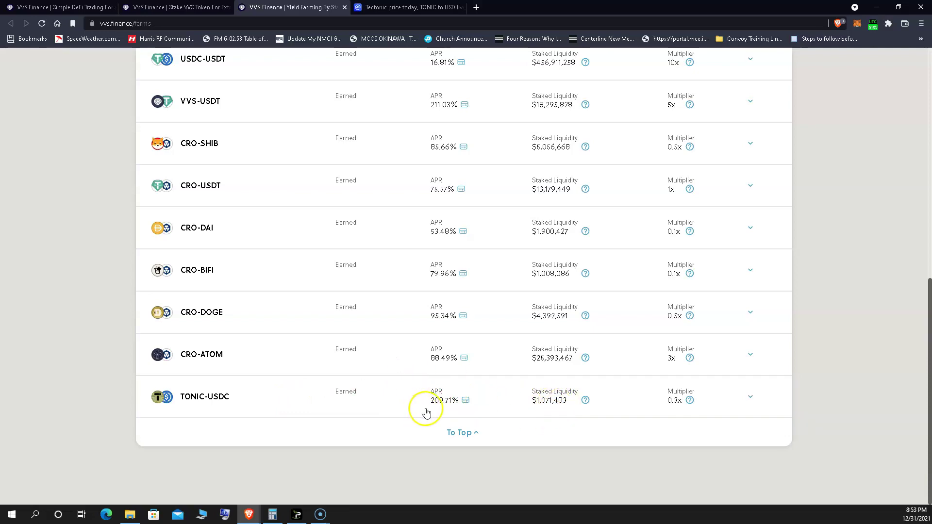
{"action": "scroll", "coordinate": [419, 412], "scroll_direction": "up", "scroll_amount": 3}
{"action": "scroll", "coordinate": [423, 412], "scroll_direction": "up", "scroll_amount": 3}
{"action": "scroll", "coordinate": [427, 414], "scroll_direction": "down", "scroll_amount": 5}
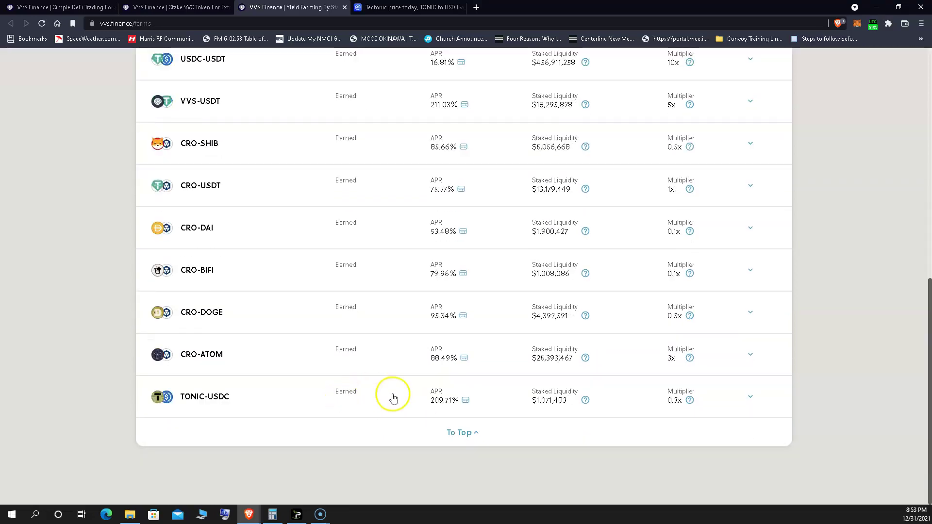
{"action": "left_click", "coordinate": [466, 401]}
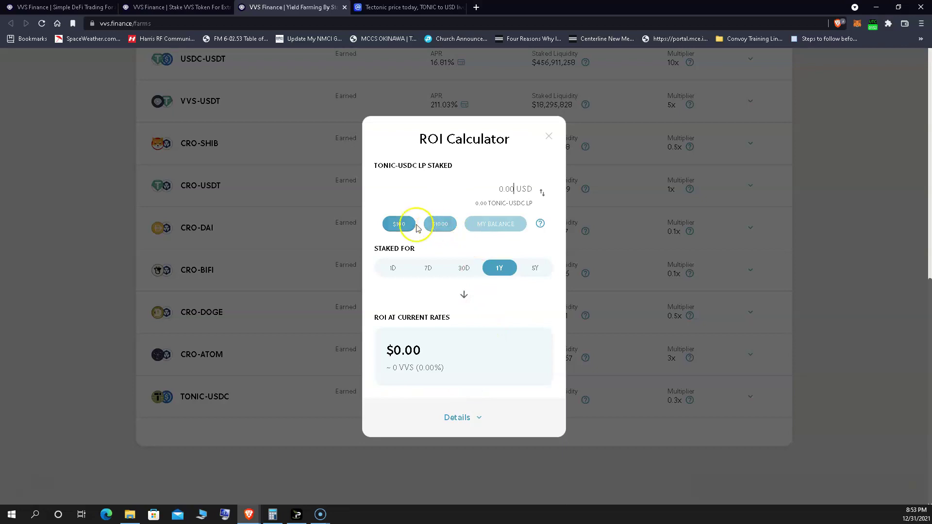
{"action": "left_click", "coordinate": [399, 223]}
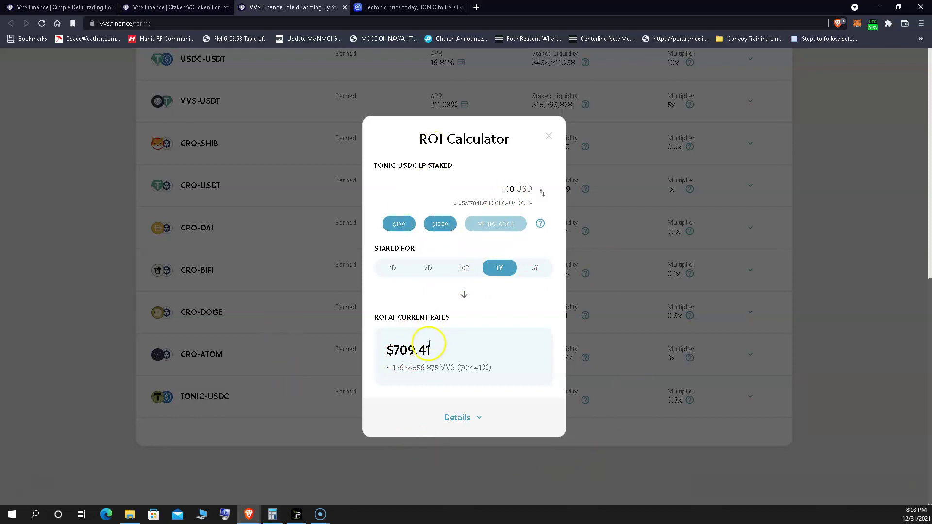
{"action": "left_click", "coordinate": [605, 443]}
{"action": "scroll", "coordinate": [553, 419], "scroll_direction": "up", "scroll_amount": 5}
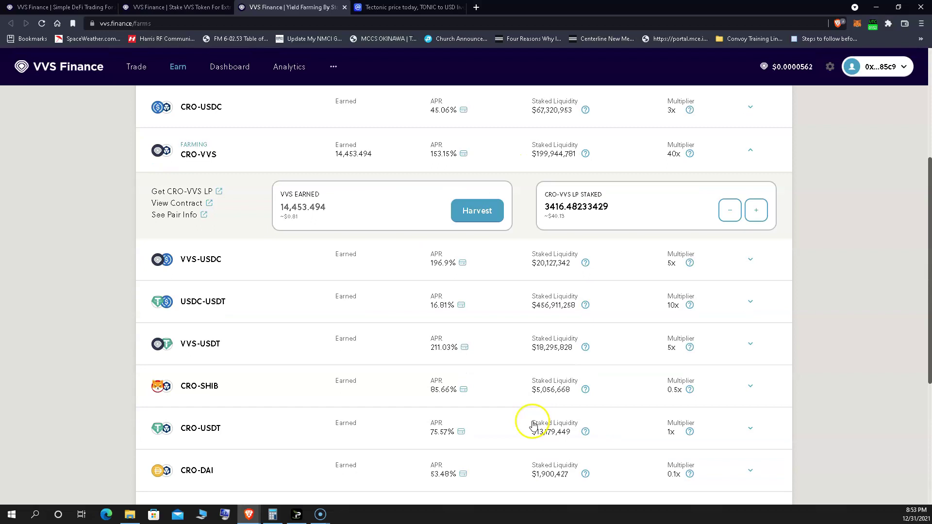
{"action": "scroll", "coordinate": [284, 69], "scroll_direction": "up", "scroll_amount": 3}
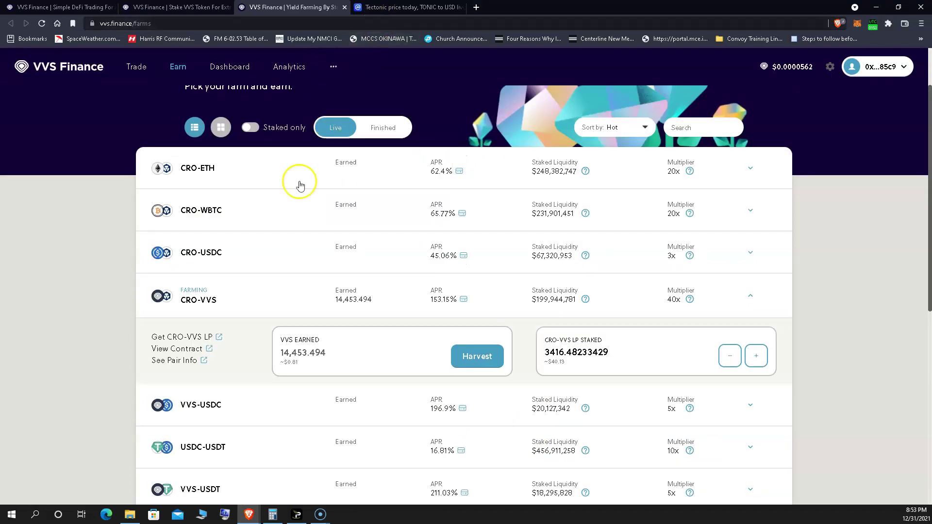
{"action": "scroll", "coordinate": [301, 185], "scroll_direction": "up", "scroll_amount": 2}
{"action": "left_click", "coordinate": [408, 8]}
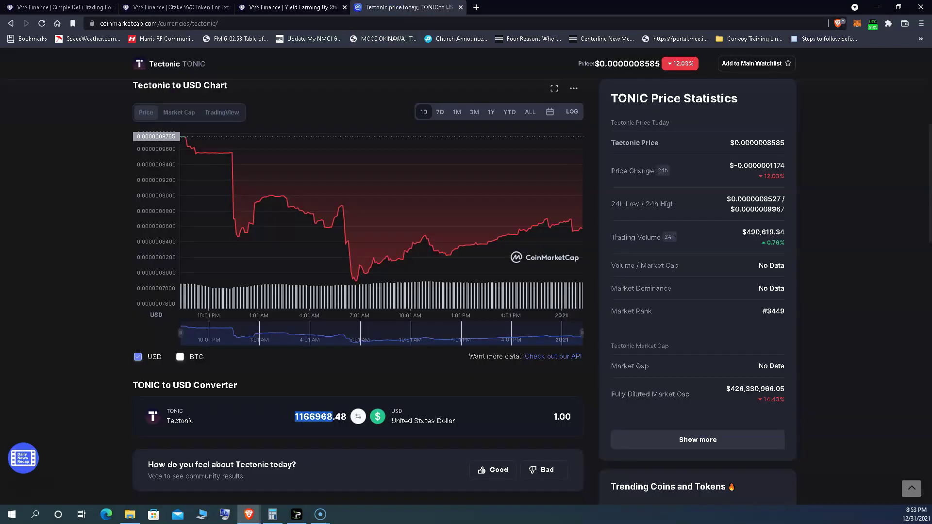
{"action": "left_click", "coordinate": [291, 7]}
{"action": "left_click", "coordinate": [186, 8]}
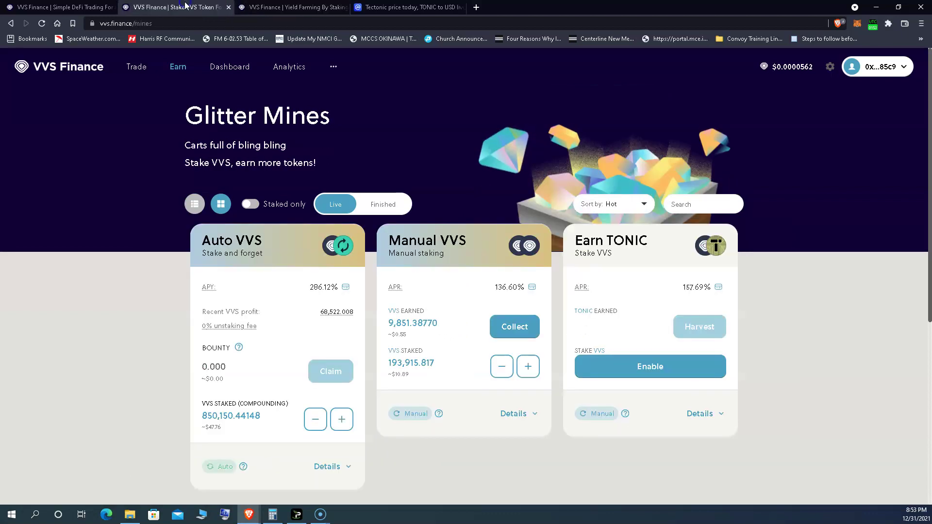
{"action": "scroll", "coordinate": [466, 349], "scroll_direction": "down", "scroll_amount": 3}
{"action": "scroll", "coordinate": [474, 347], "scroll_direction": "up", "scroll_amount": 3}
{"action": "scroll", "coordinate": [474, 346], "scroll_direction": "down", "scroll_amount": 1}
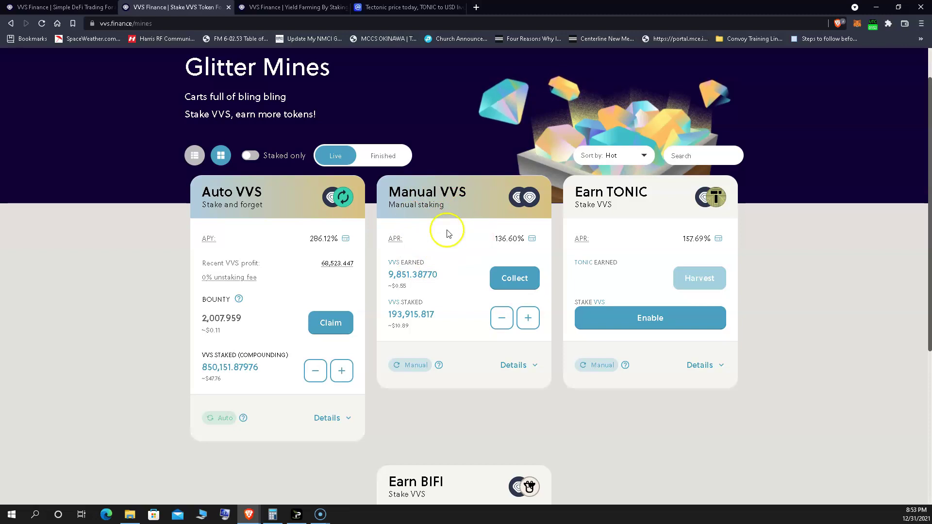
{"action": "scroll", "coordinate": [438, 250], "scroll_direction": "down", "scroll_amount": 3}
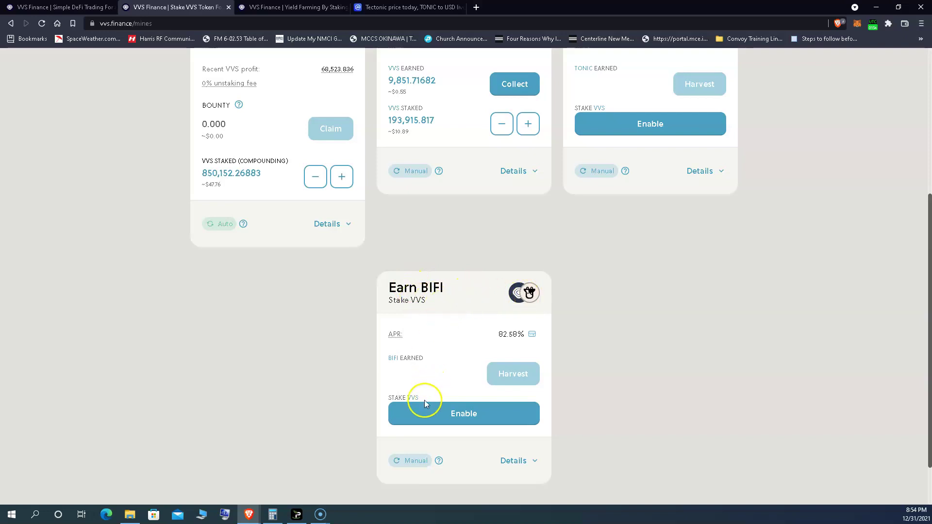
{"action": "scroll", "coordinate": [347, 370], "scroll_direction": "down", "scroll_amount": 1}
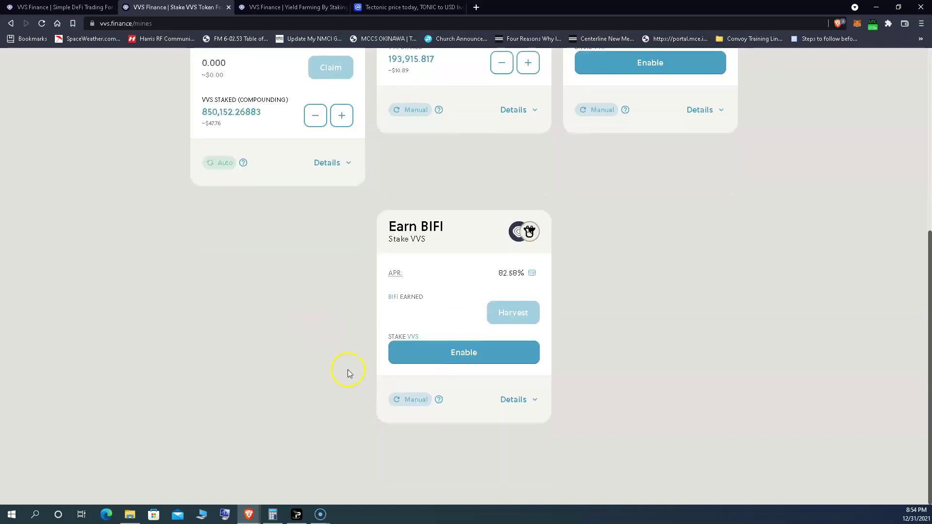
{"action": "scroll", "coordinate": [438, 366], "scroll_direction": "up", "scroll_amount": 3}
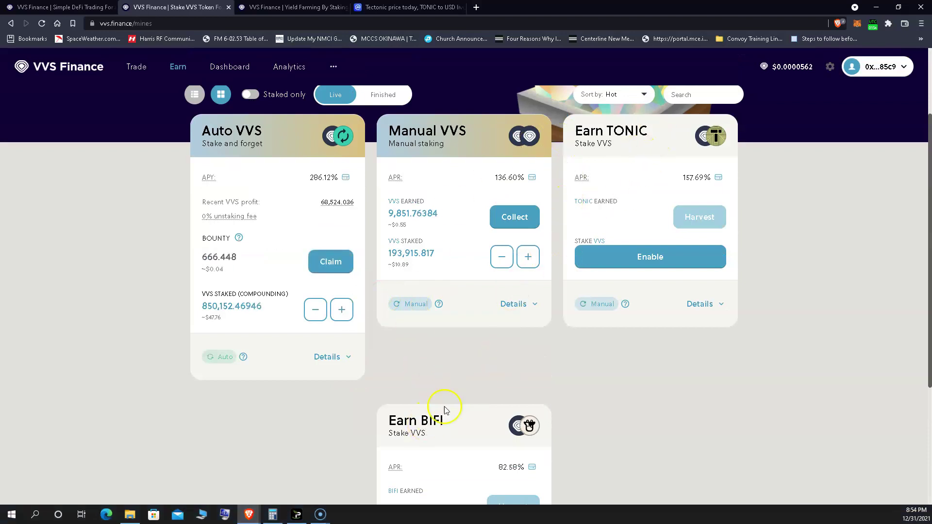
{"action": "scroll", "coordinate": [509, 362], "scroll_direction": "down", "scroll_amount": 3}
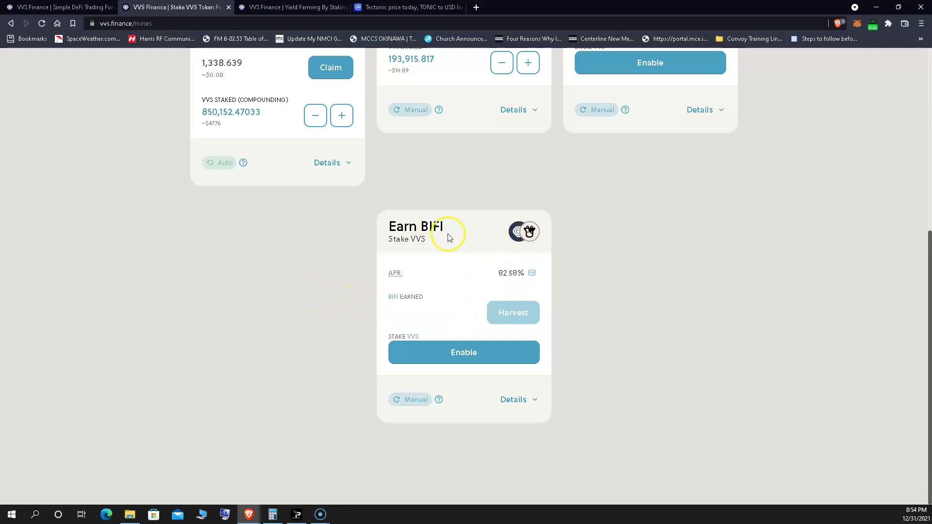
{"action": "scroll", "coordinate": [449, 242], "scroll_direction": "up", "scroll_amount": 3}
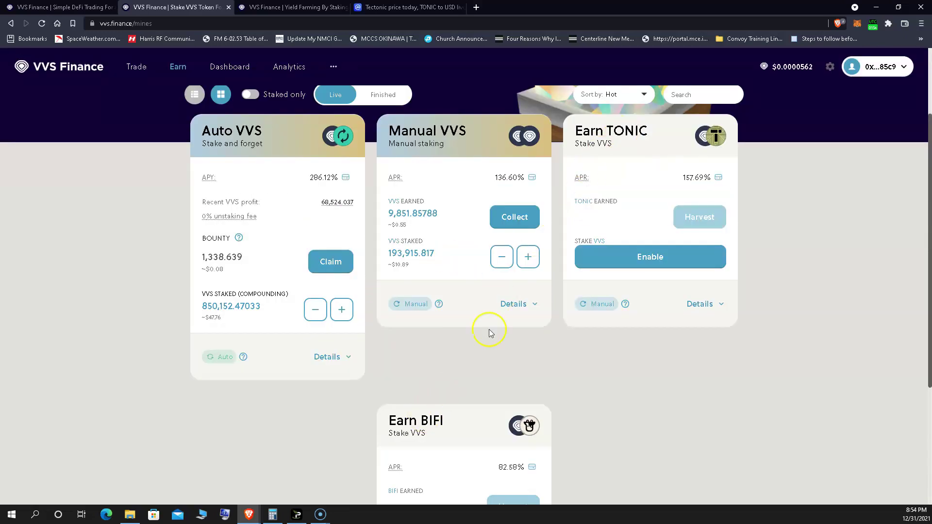
{"action": "scroll", "coordinate": [343, 325], "scroll_direction": "up", "scroll_amount": 3}
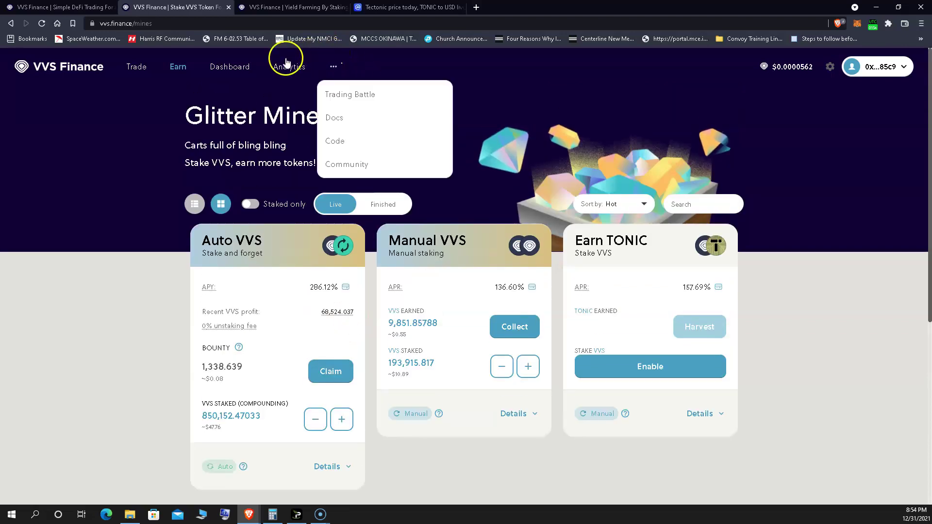
Step: Browse the Crystal Farms list, then view the TONIC chart (about $0.00000085, down 12.03%)
{"action": "left_click", "coordinate": [280, 8]}
{"action": "scroll", "coordinate": [225, 364], "scroll_direction": "down", "scroll_amount": 5}
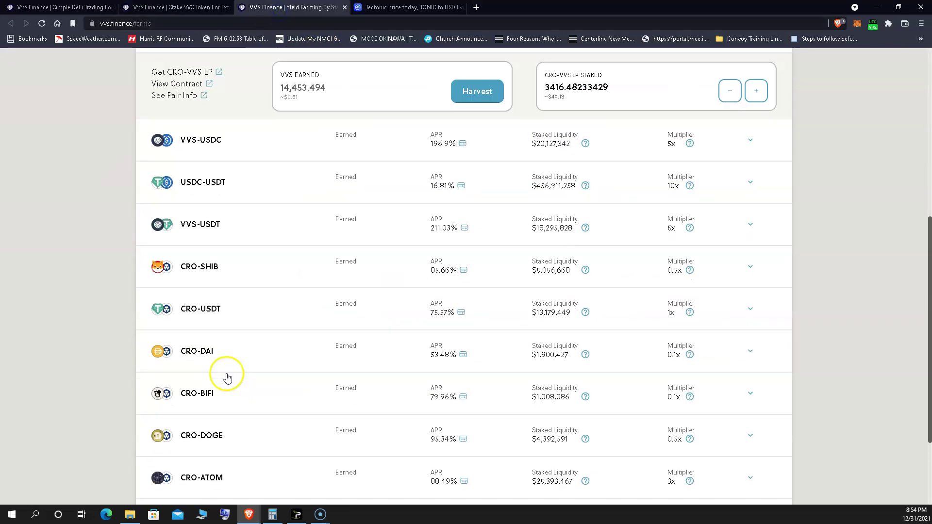
{"action": "scroll", "coordinate": [226, 364], "scroll_direction": "down", "scroll_amount": 3}
{"action": "scroll", "coordinate": [183, 357], "scroll_direction": "up", "scroll_amount": 1}
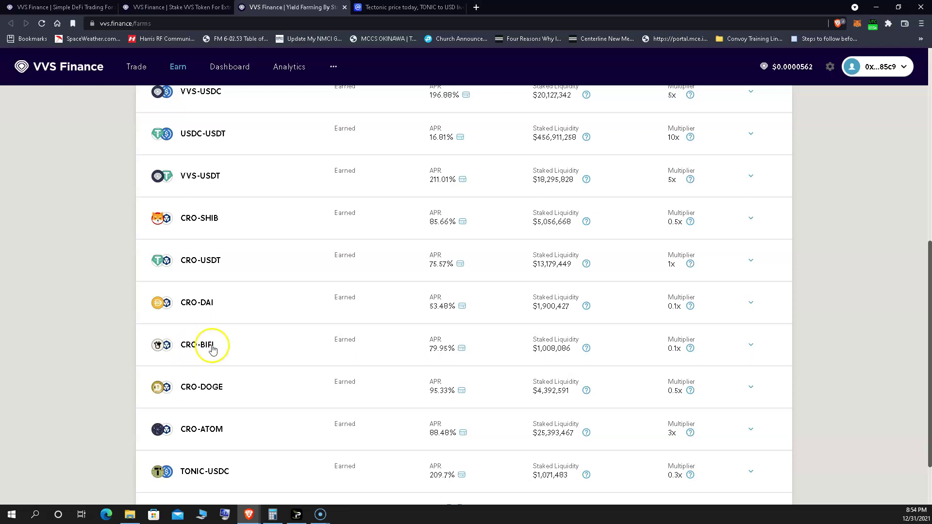
{"action": "scroll", "coordinate": [319, 350], "scroll_direction": "up", "scroll_amount": 8}
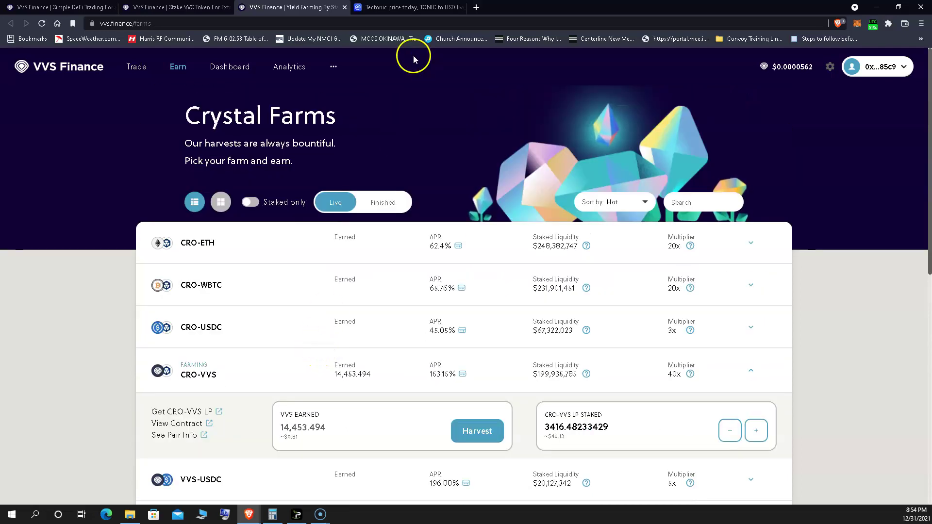
{"action": "left_click", "coordinate": [373, 8]}
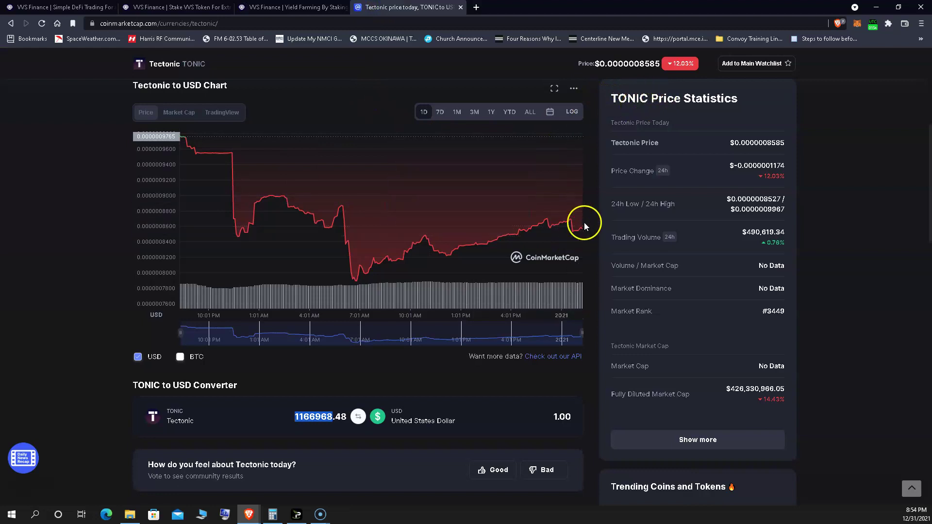
{"action": "mouse_move", "coordinate": [529, 230]}
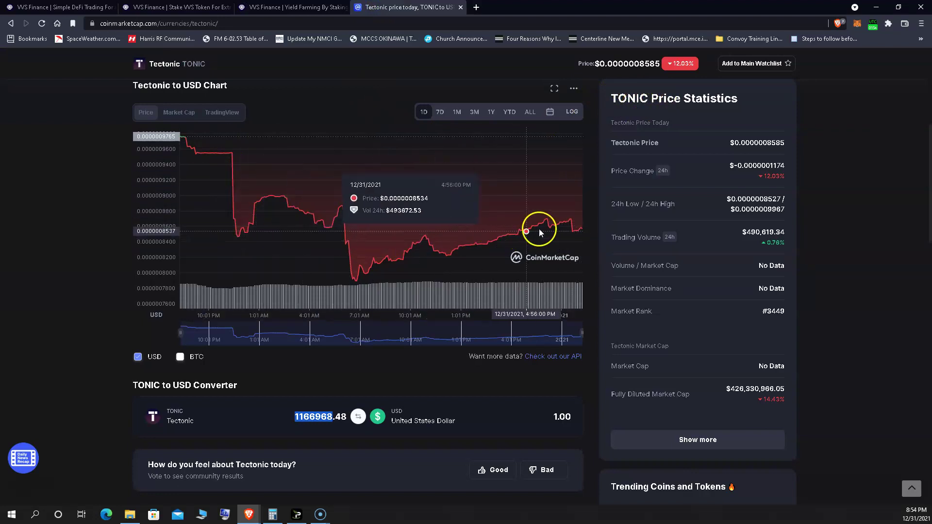
Step: Review the Glitter Mines pools: Earn TONIC at 157.69% APR and Earn BIFI at 82.58%
{"action": "left_click", "coordinate": [264, 9]}
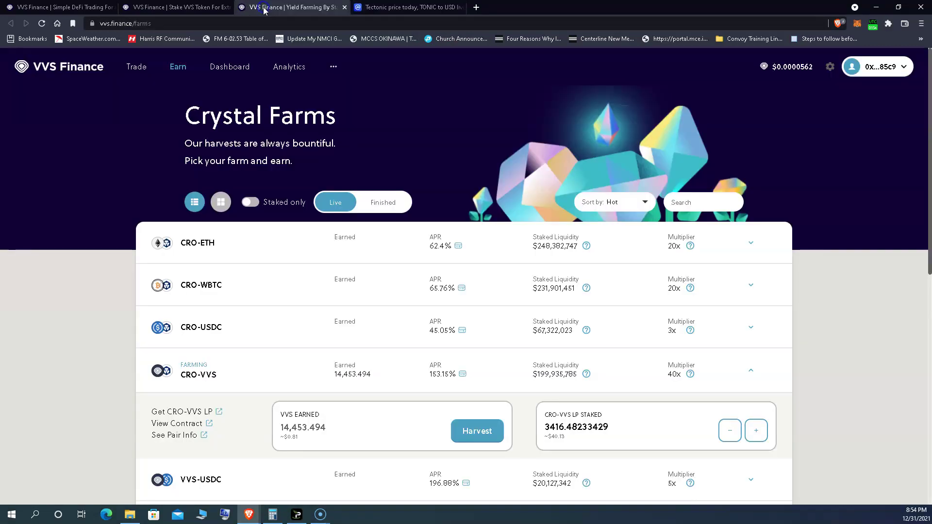
{"action": "left_click", "coordinate": [166, 7]}
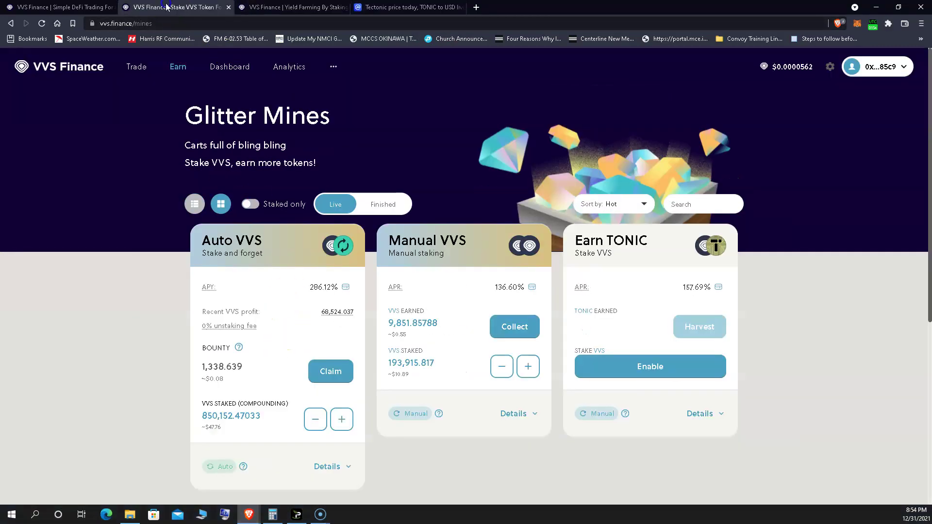
{"action": "scroll", "coordinate": [490, 469], "scroll_direction": "down", "scroll_amount": 3}
{"action": "scroll", "coordinate": [509, 451], "scroll_direction": "up", "scroll_amount": 3}
{"action": "left_click", "coordinate": [58, 8]}
{"action": "left_click", "coordinate": [166, 7]}
{"action": "scroll", "coordinate": [466, 321], "scroll_direction": "down", "scroll_amount": 4}
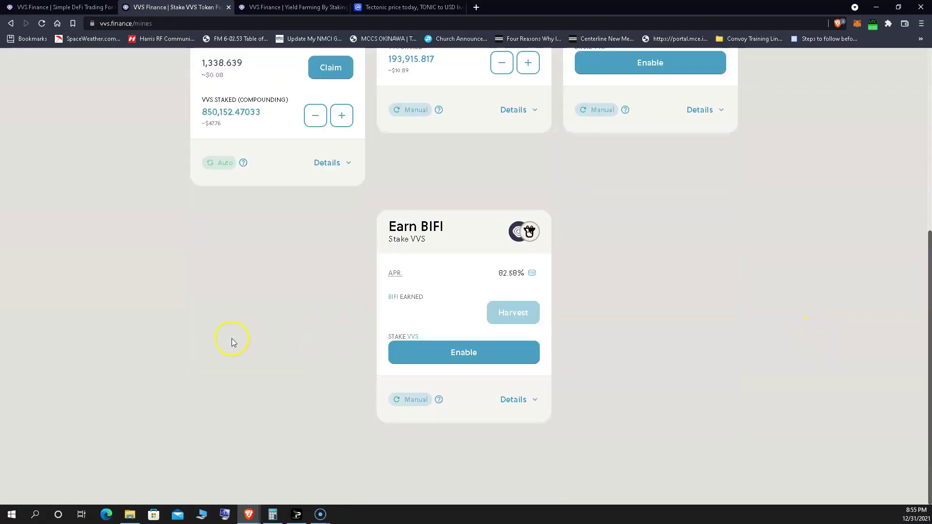
{"action": "scroll", "coordinate": [233, 342], "scroll_direction": "up", "scroll_amount": 5}
{"action": "scroll", "coordinate": [449, 415], "scroll_direction": "down", "scroll_amount": 2}
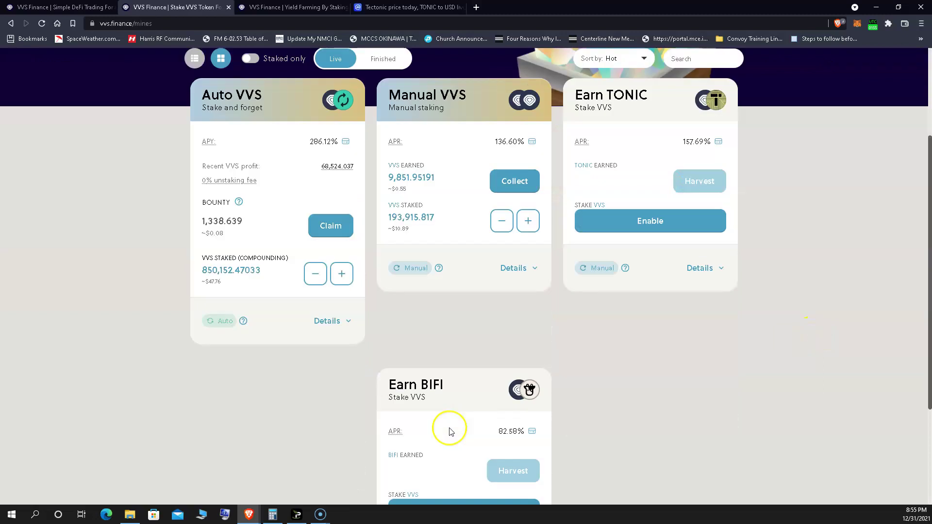
{"action": "scroll", "coordinate": [450, 431], "scroll_direction": "down", "scroll_amount": 2}
{"action": "scroll", "coordinate": [450, 432], "scroll_direction": "up", "scroll_amount": 3}
{"action": "scroll", "coordinate": [450, 432], "scroll_direction": "up", "scroll_amount": 3}
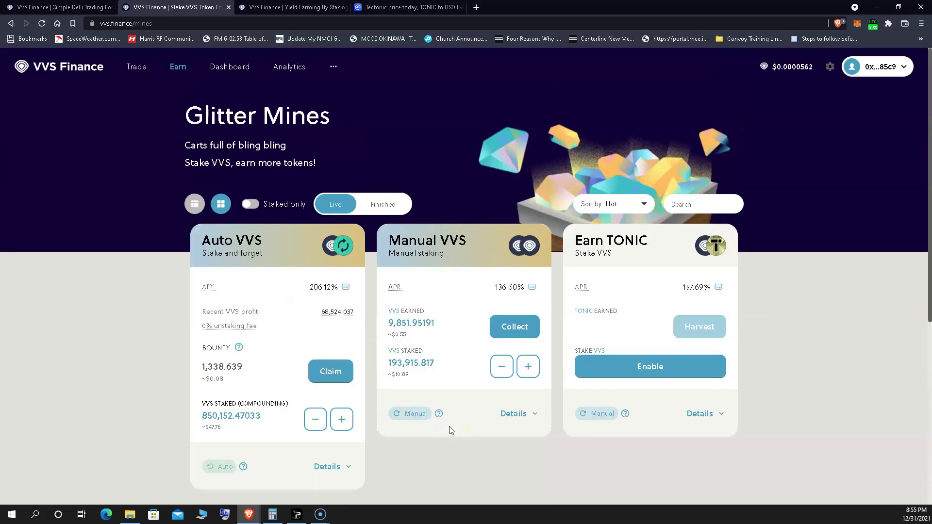
{"action": "left_click", "coordinate": [292, 131]}
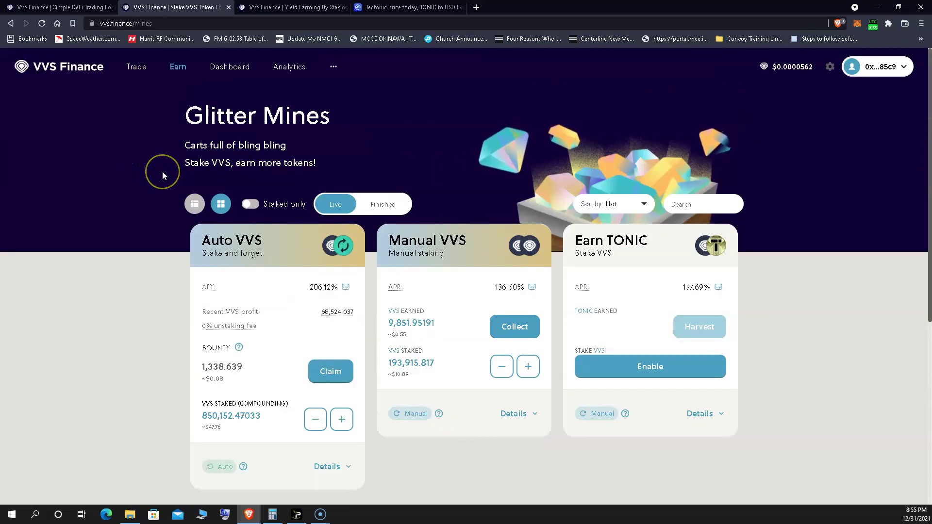